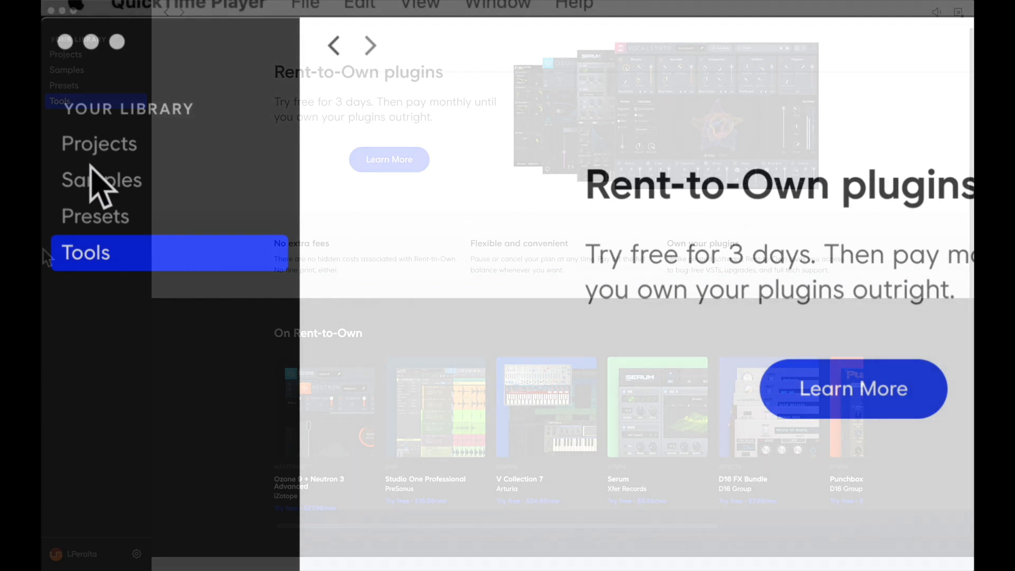
Open the Strings category among the instruments in the library's samples
left_click(116, 193)
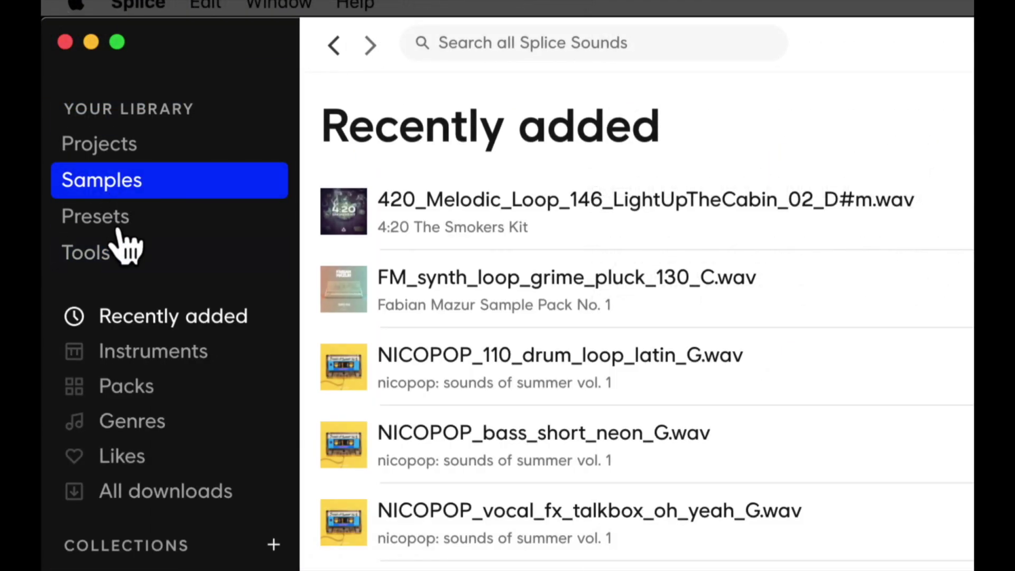
left_click(143, 353)
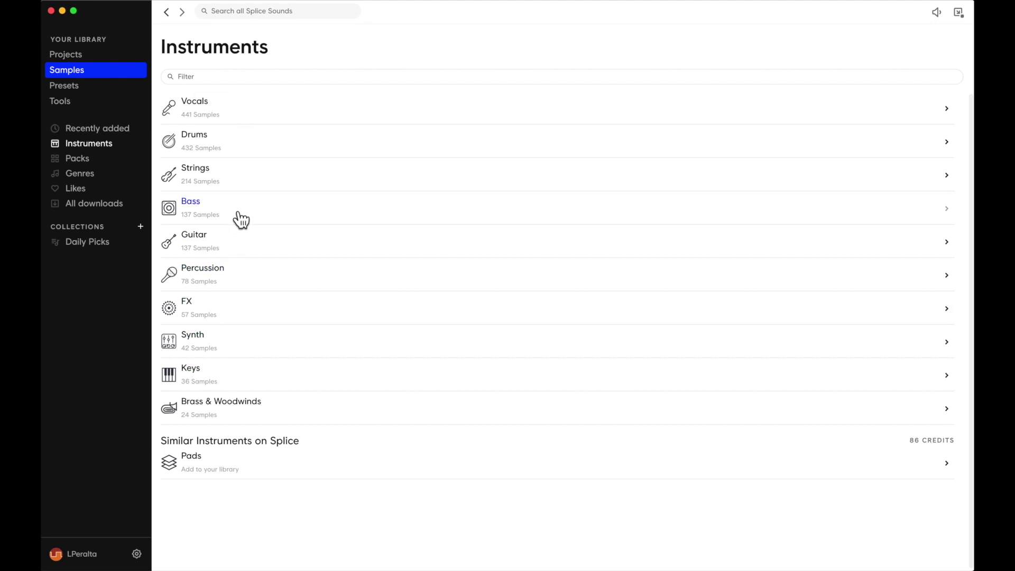
left_click(207, 173)
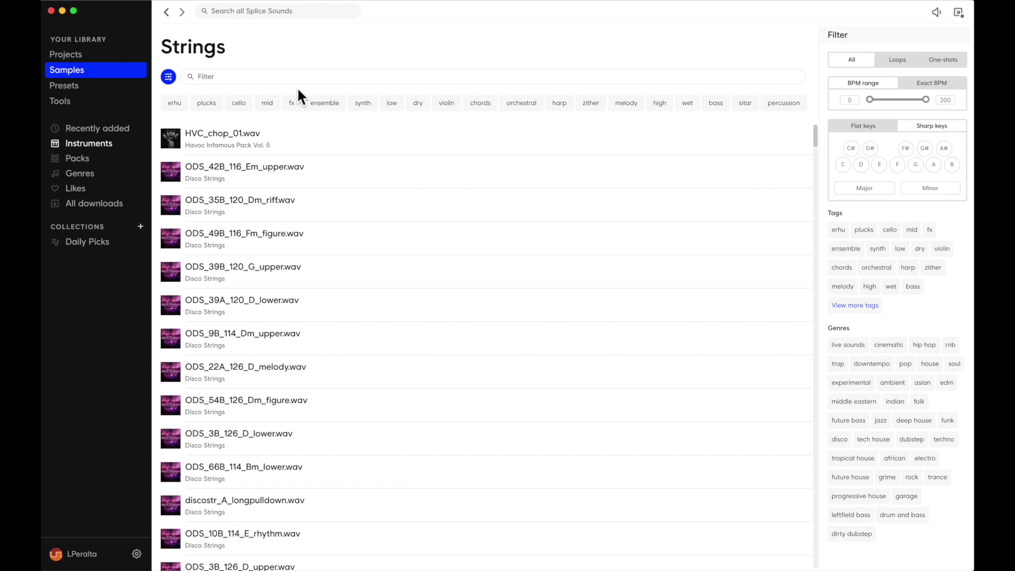
Preview the Disco Strings samples ODS_42B_116_Em_upper, ODS_35B_120_Dm_riff and ODS_49B_116_Fm_figure
left_click(185, 176)
left_click(180, 213)
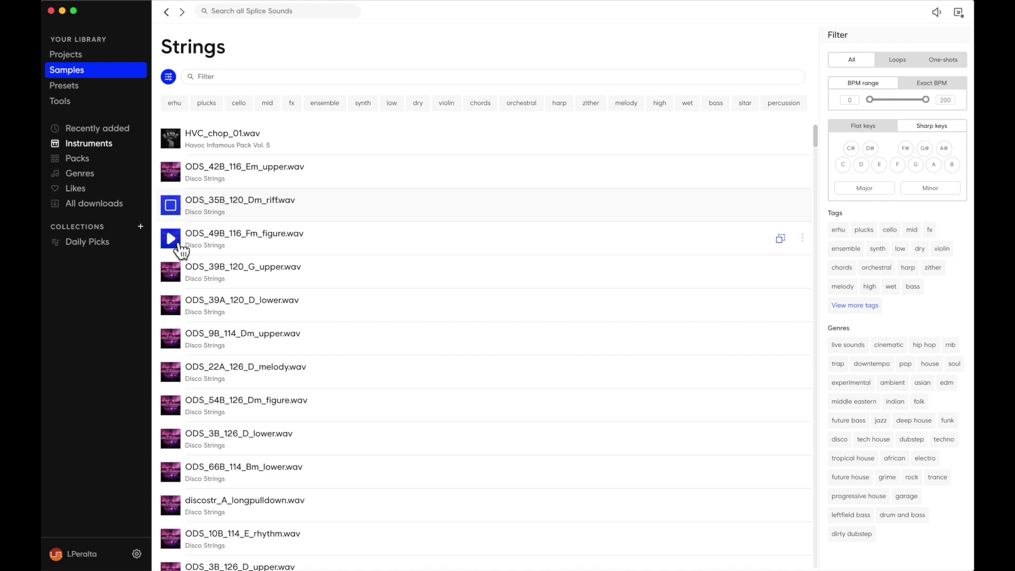
left_click(177, 246)
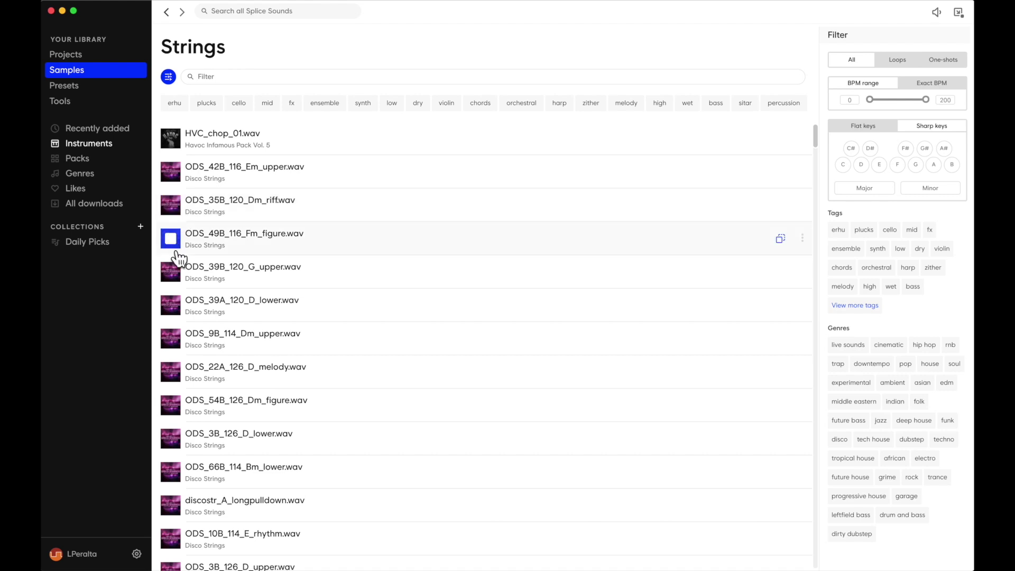
left_click(182, 179)
Move the Splice window aside and load ODS_35B_120_Dm_riff.wav into Logic's Sampler using the Optimized Zone per File mapping
left_click_drag(402, 11, 783, 11)
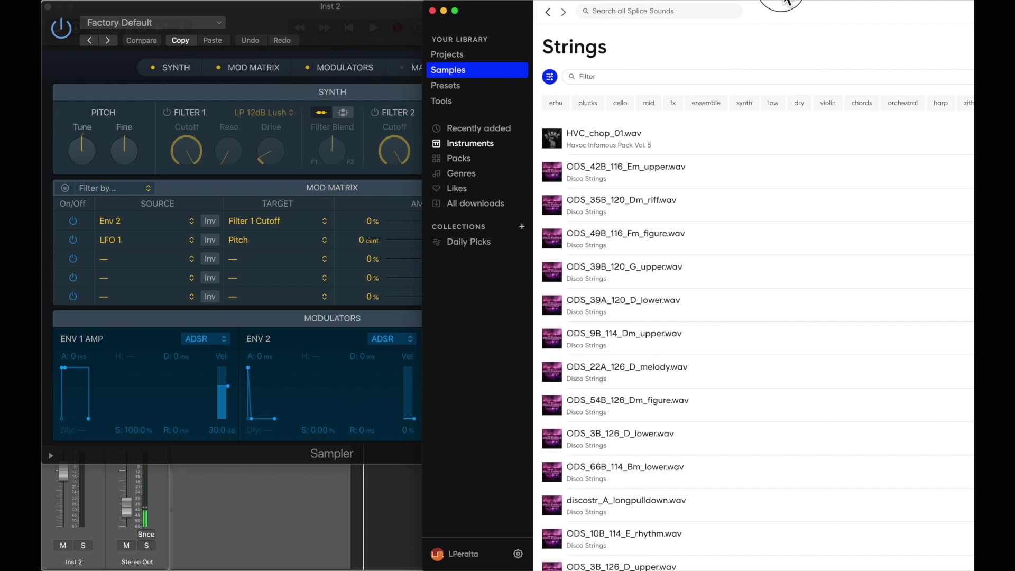
left_click_drag(769, 200, 408, 131)
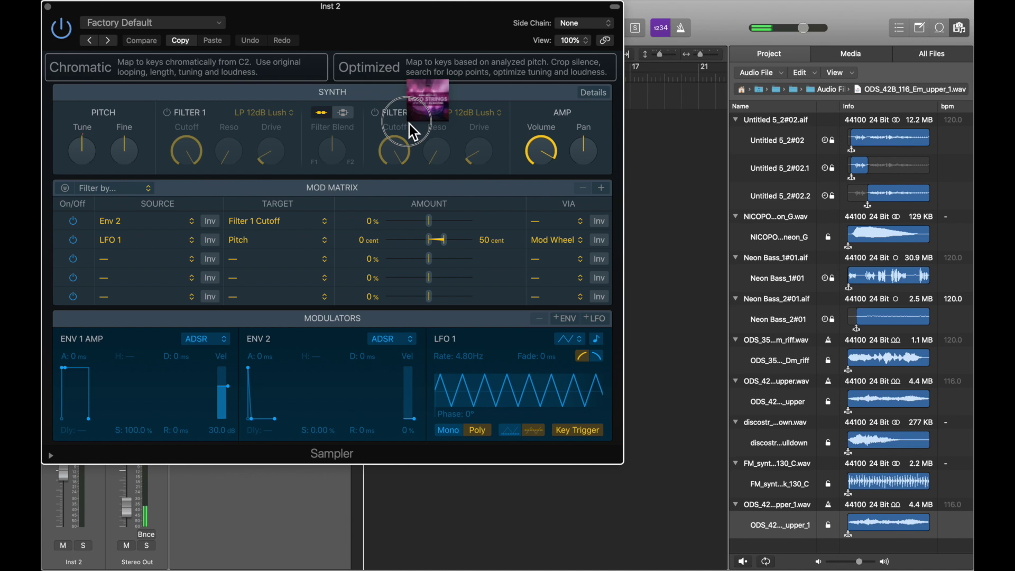
left_click_drag(414, 132, 450, 70)
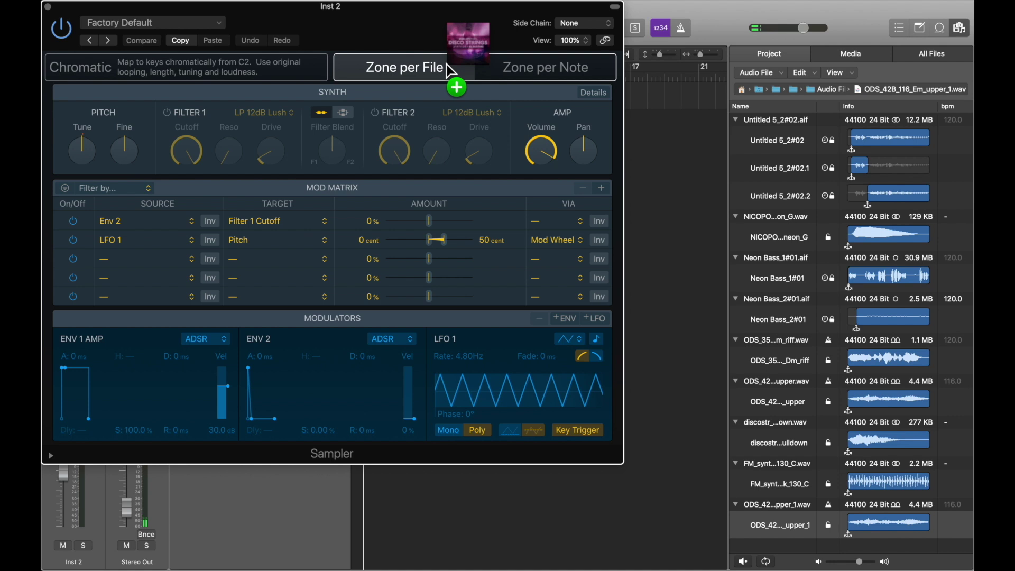
left_click_drag(450, 68, 500, 71)
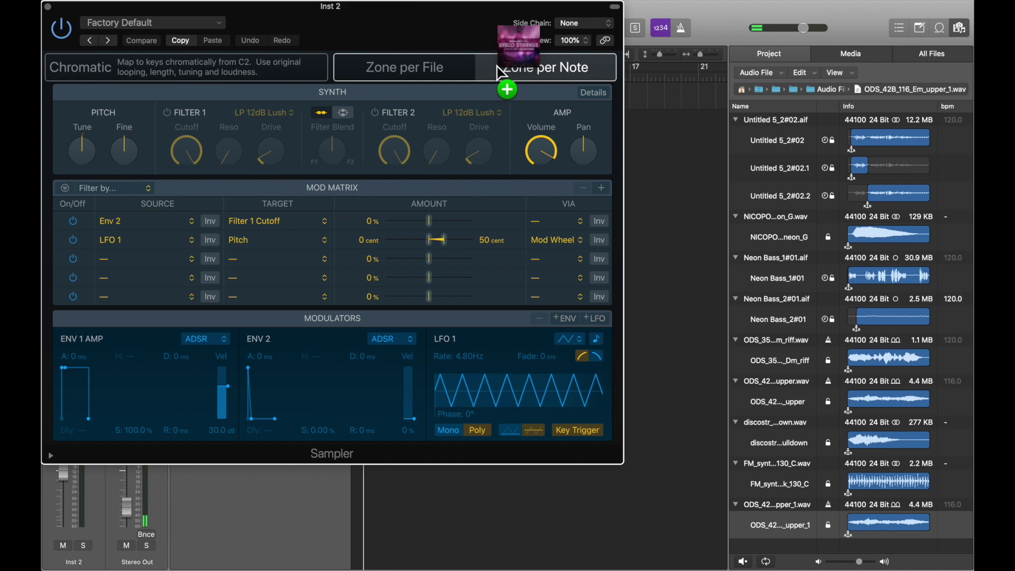
left_click_drag(499, 71, 437, 69)
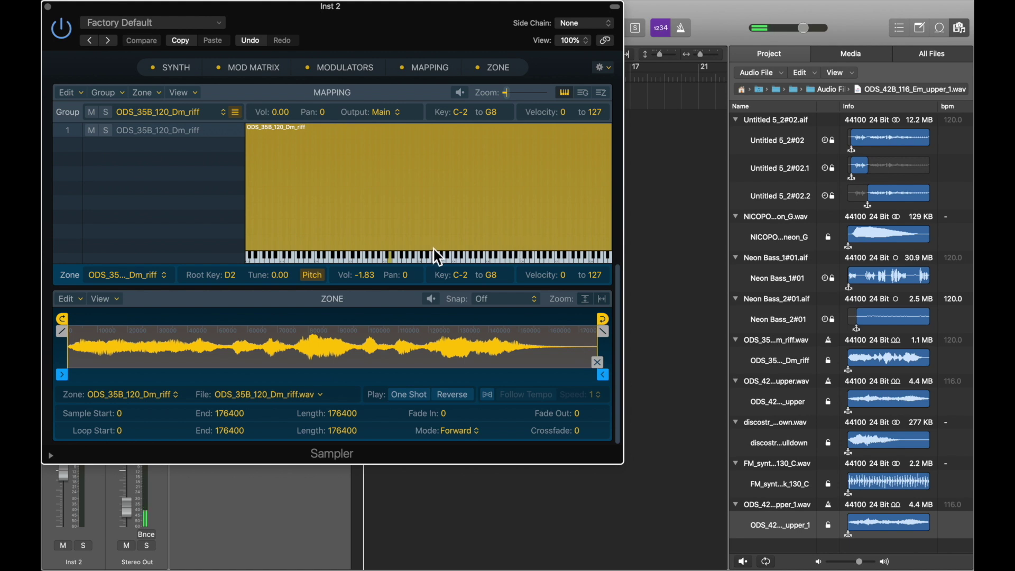
Try narrowing the zone's velocity range to 74–104 in the mapping display
left_click_drag(434, 252, 439, 180)
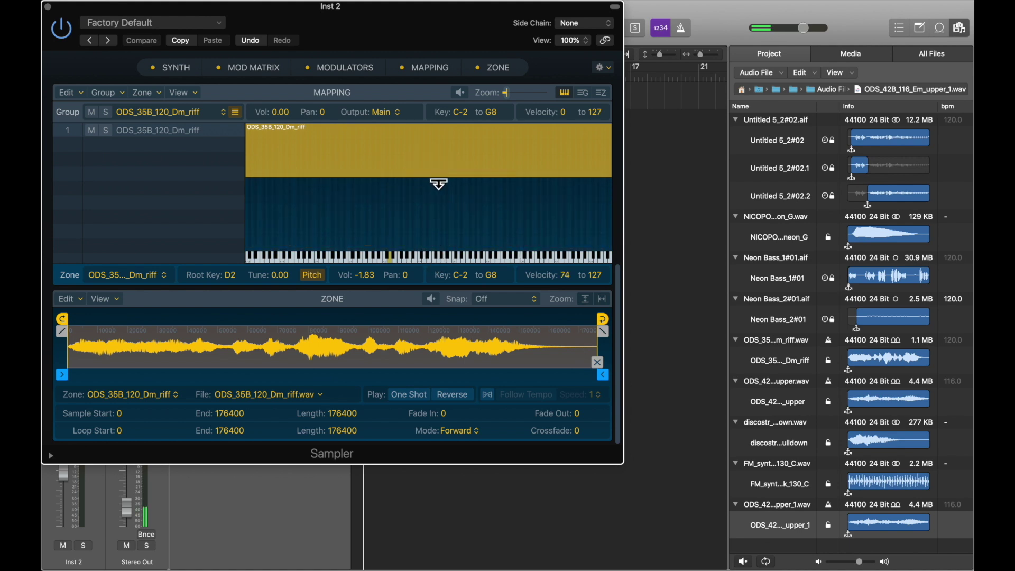
left_click_drag(450, 129, 452, 152)
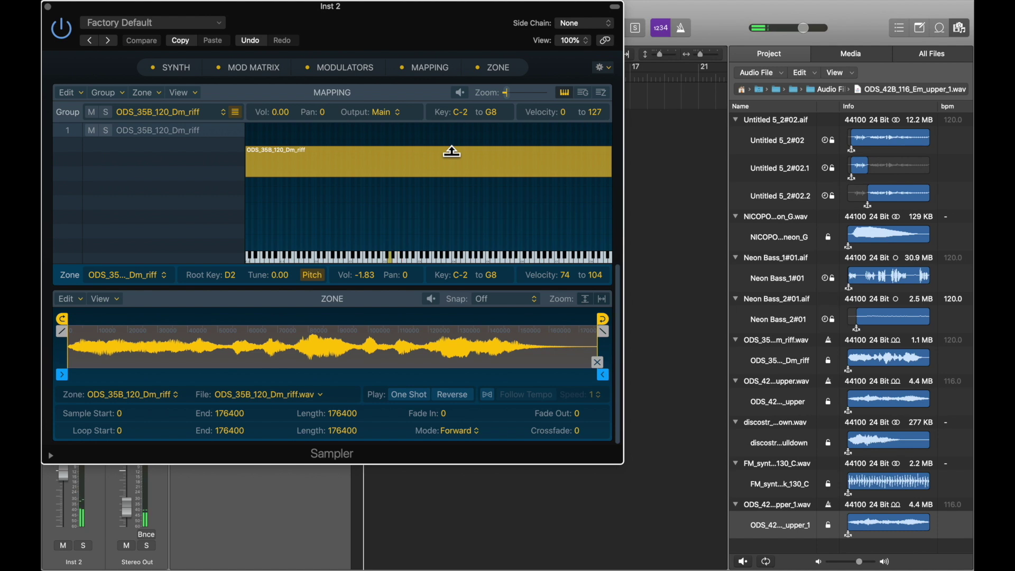
double_click(452, 152)
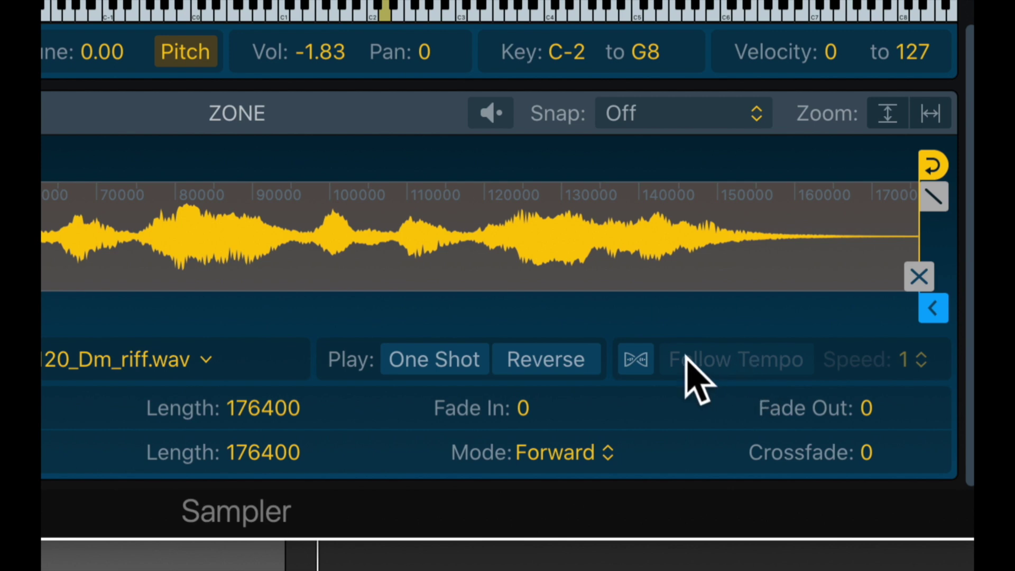
Turn on Flex for the zone and shorten the sample and loop so they end at about 54200 and 54000
left_click(636, 359)
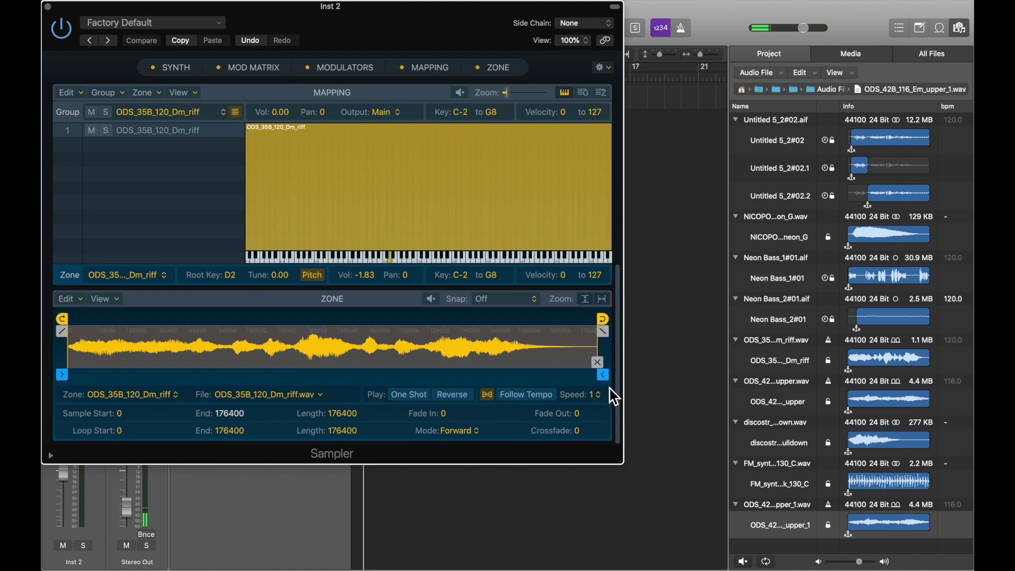
mouse_move(603, 379)
left_mouse_down()
mouse_move(596, 370)
mouse_move(486, 390)
mouse_move(432, 376)
left_mouse_up()
left_click_drag(309, 423, 236, 421)
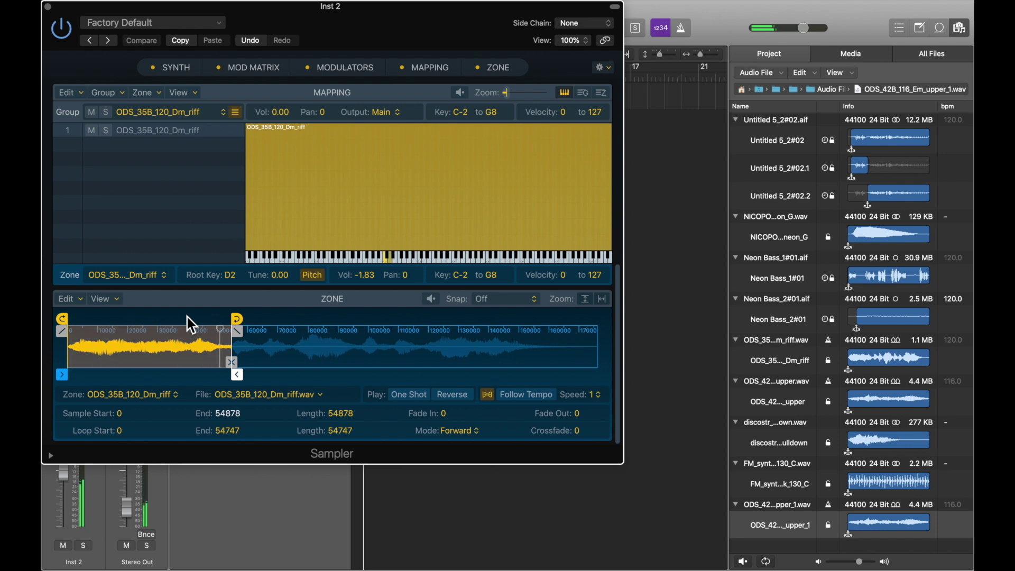
left_click_drag(187, 317, 207, 315)
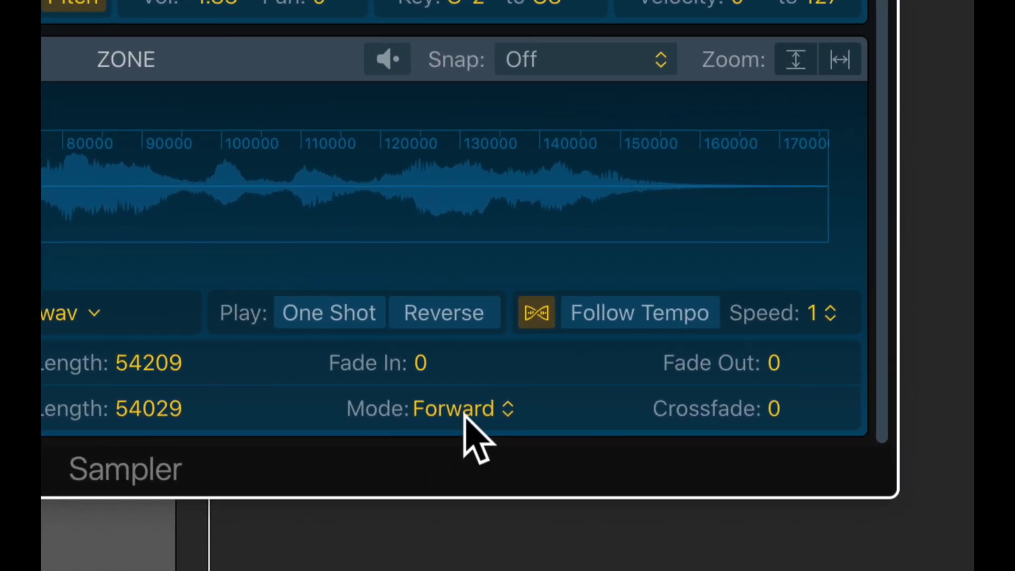
Set the zone's loop mode to No Loop and refine its ending at about 52612 with a short fade-out
left_click(458, 414)
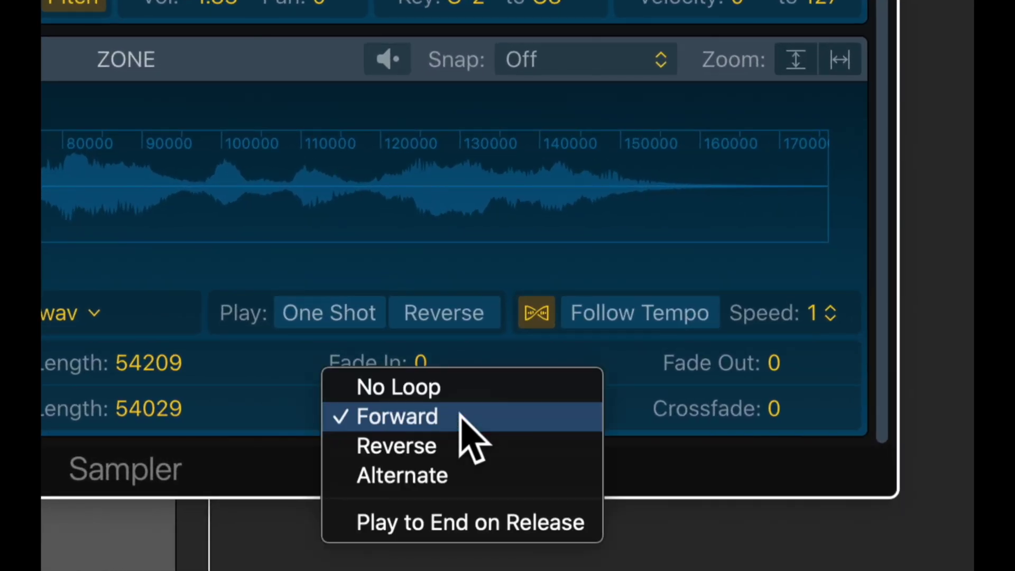
left_click(465, 387)
left_click_drag(236, 373, 231, 373)
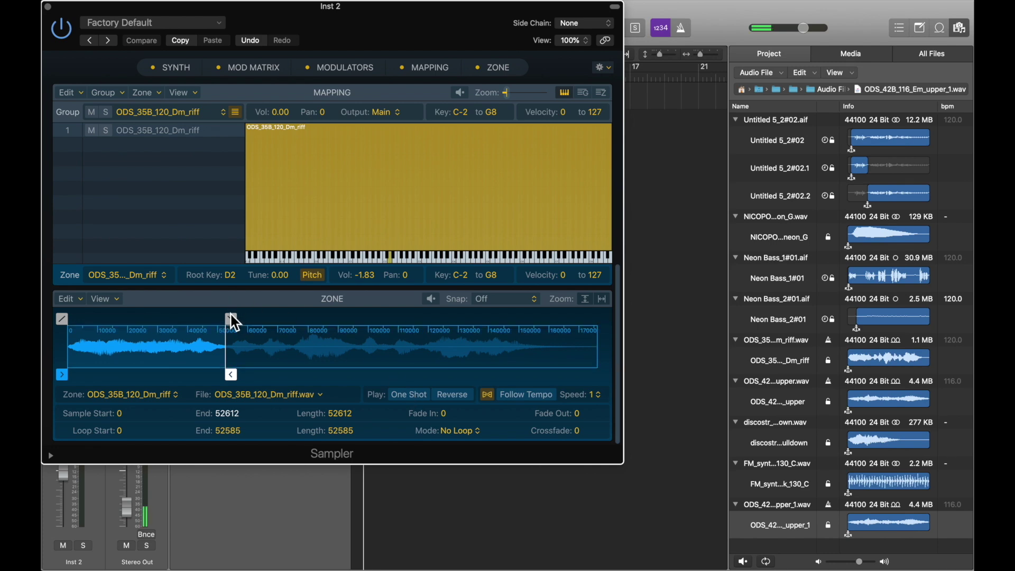
left_click_drag(231, 319, 217, 318)
Bring up the Synth section with the Mod Matrix hidden, and undo the last parameter change
left_click(177, 72)
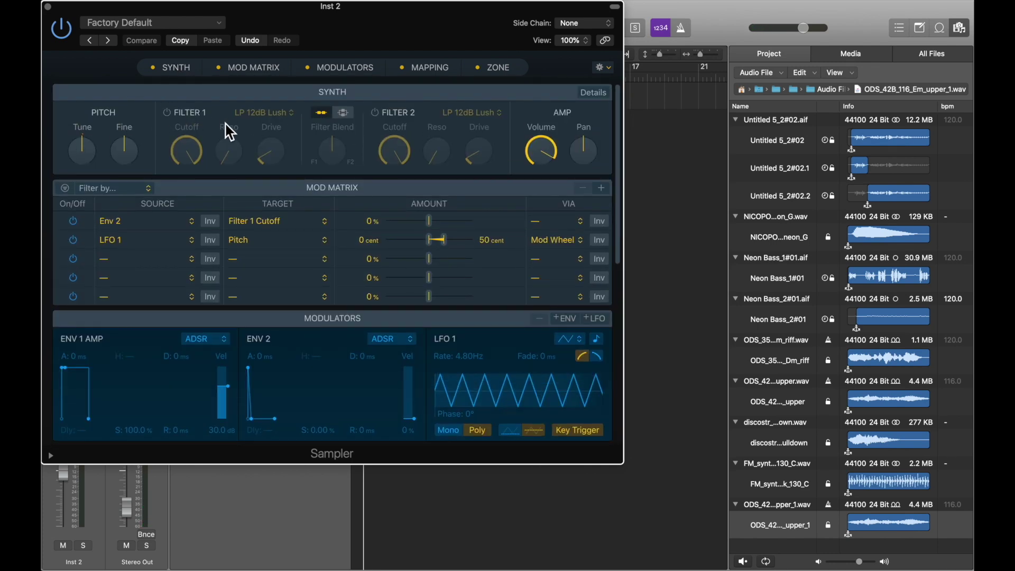
mouse_move(137, 142)
left_click(218, 67)
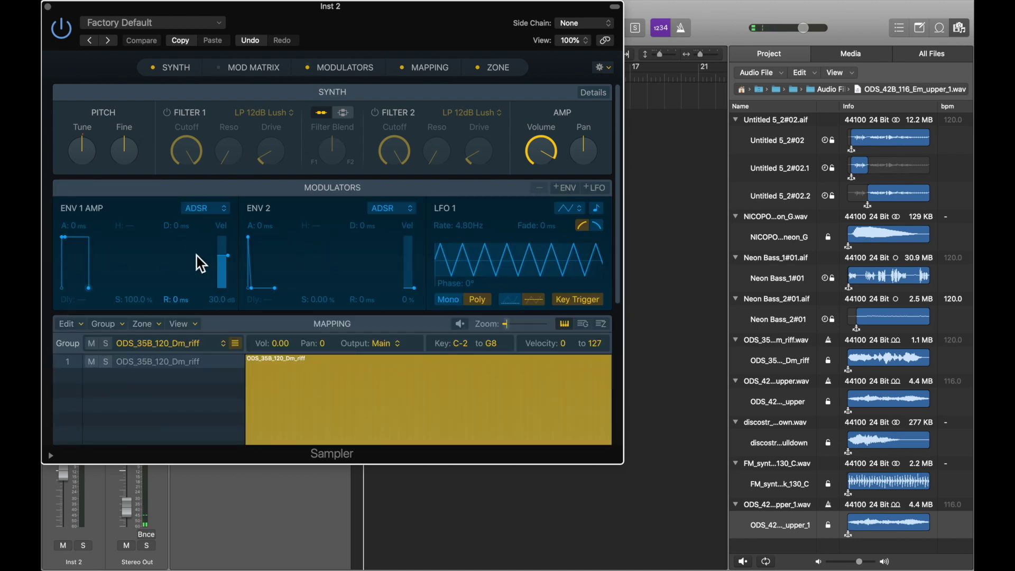
mouse_move(109, 242)
left_click(251, 41)
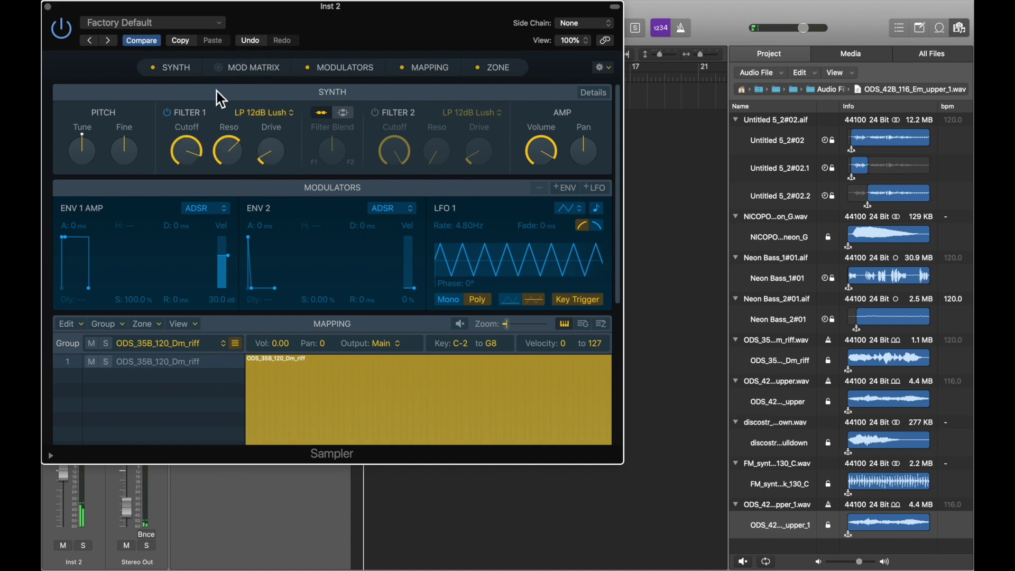
Adjust Filter 1's cutoff and set its resonance to 30.7%, and turn on Filter 2 with the HP 12dB Gritty type
left_click_drag(189, 150, 193, 178)
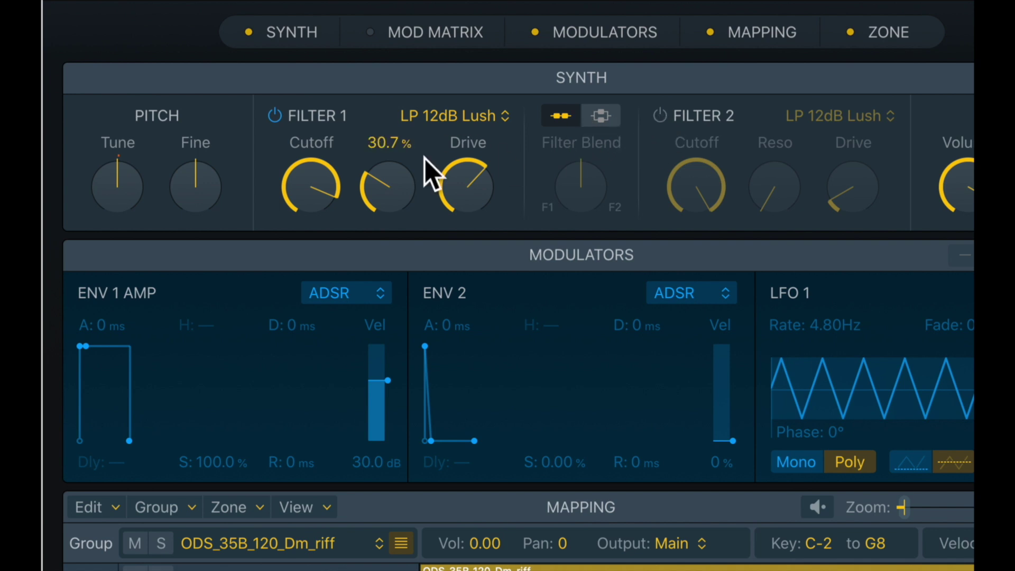
left_click(659, 116)
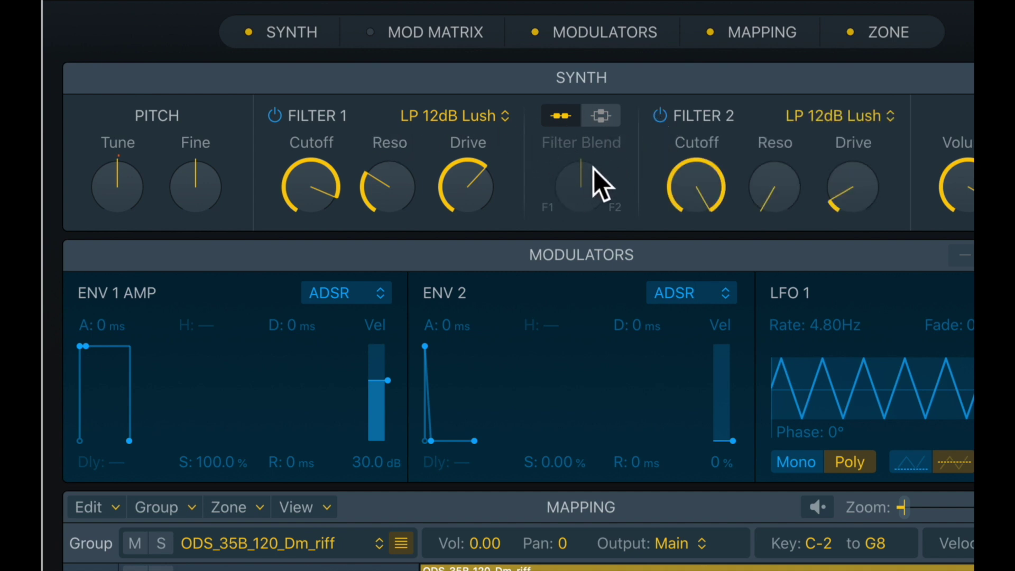
left_click(503, 117)
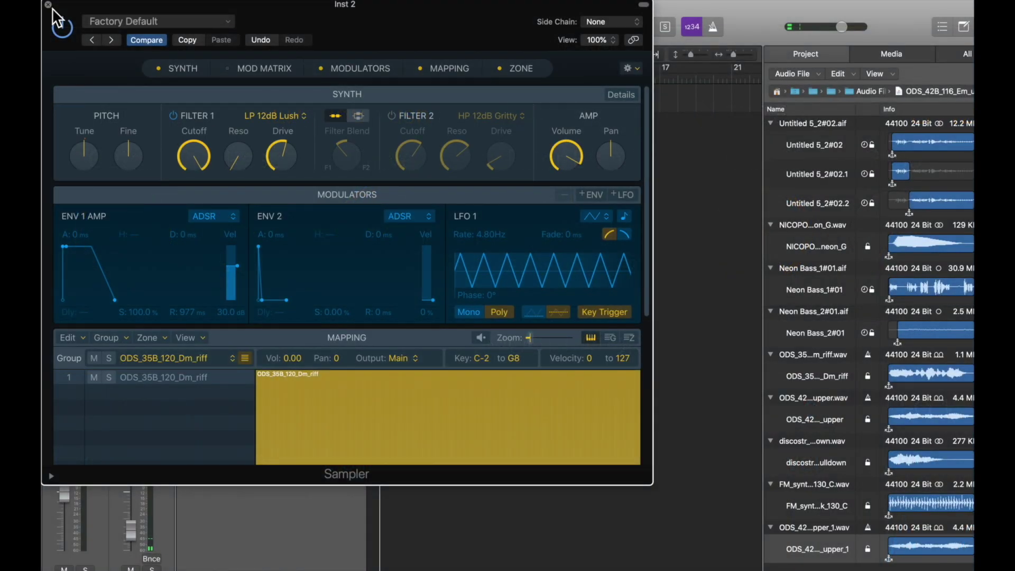
Close the Sampler window and add Compressor and ChromaVerb with the Weird Space preset to the Inst 2 channel strip
left_click(49, 6)
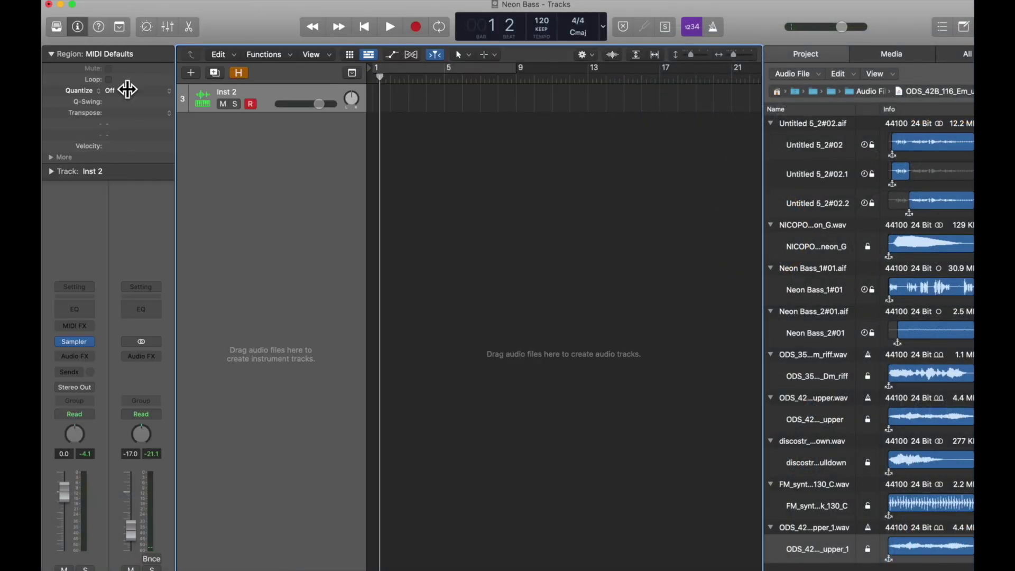
left_click(83, 356)
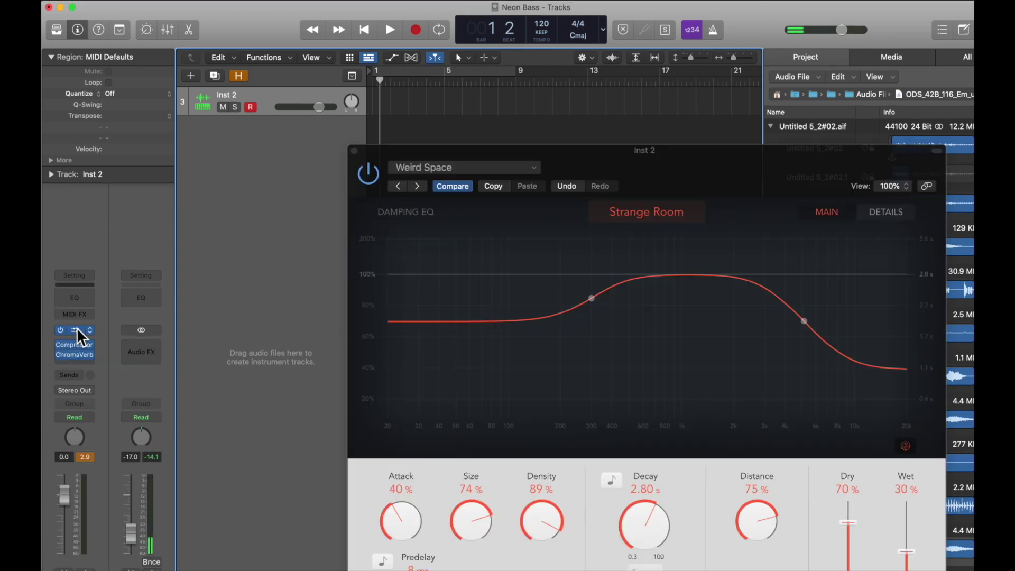
Reopen Sampler and save its instrument as "New Disco Strings" in the Sampler Instruments folder, including the audio data
left_click(78, 328)
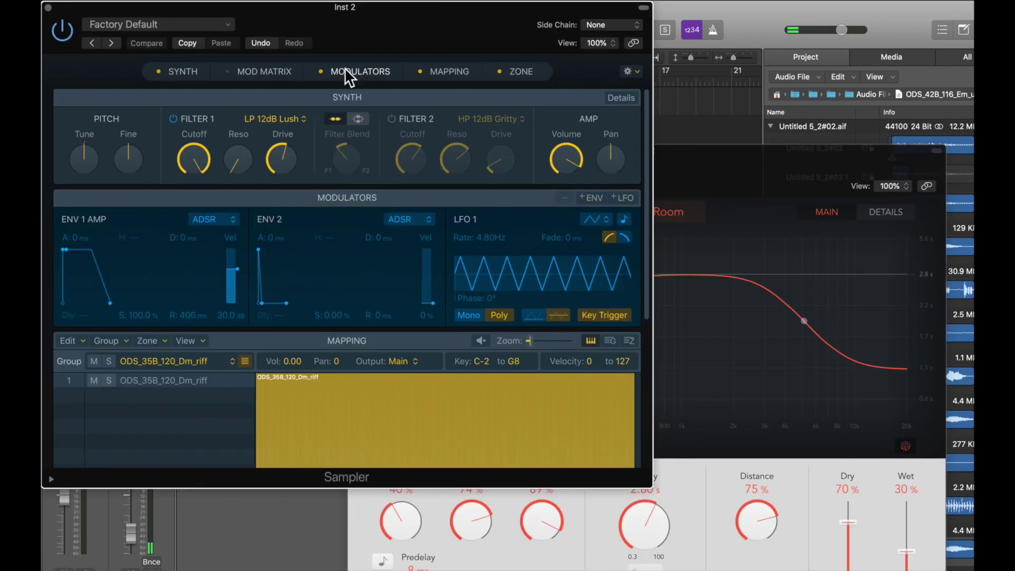
left_click(224, 25)
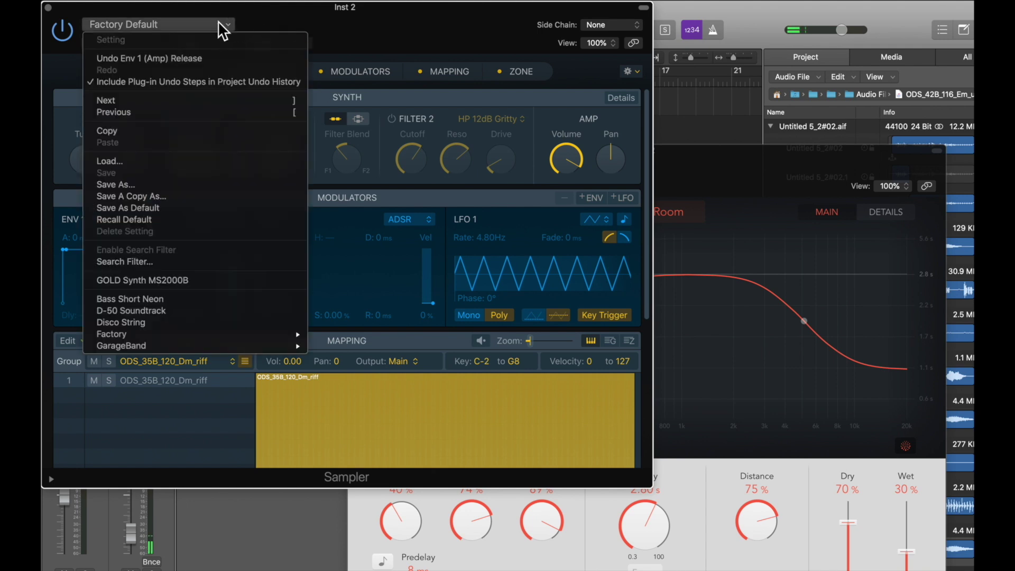
left_click(211, 184)
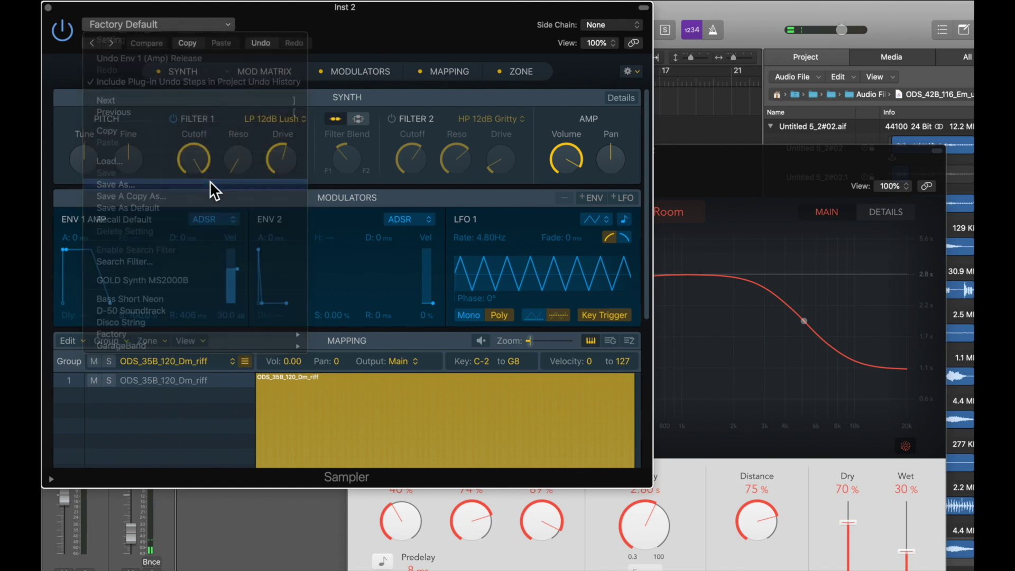
type("New Disco")
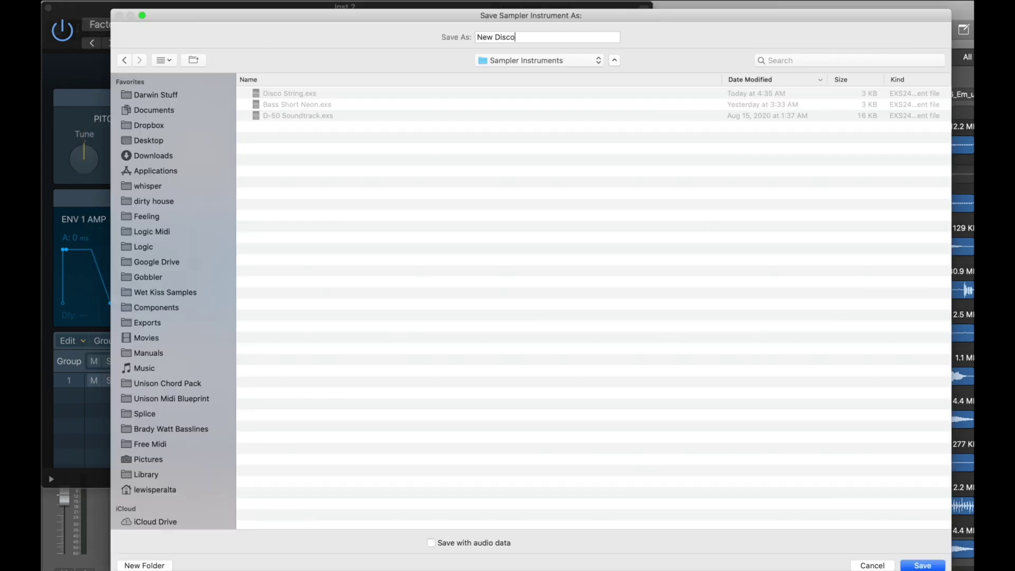
type(" String")
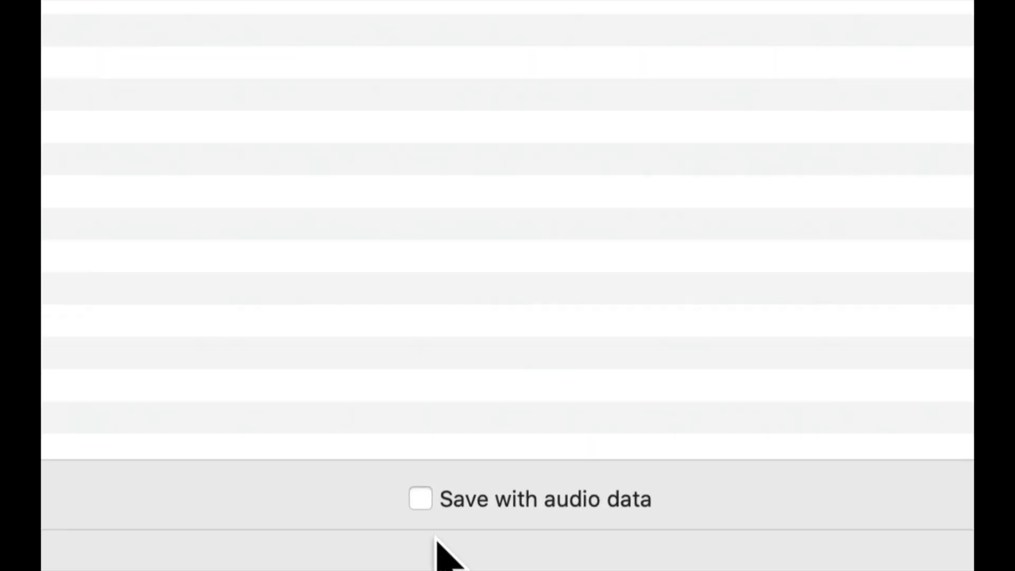
left_click(419, 497)
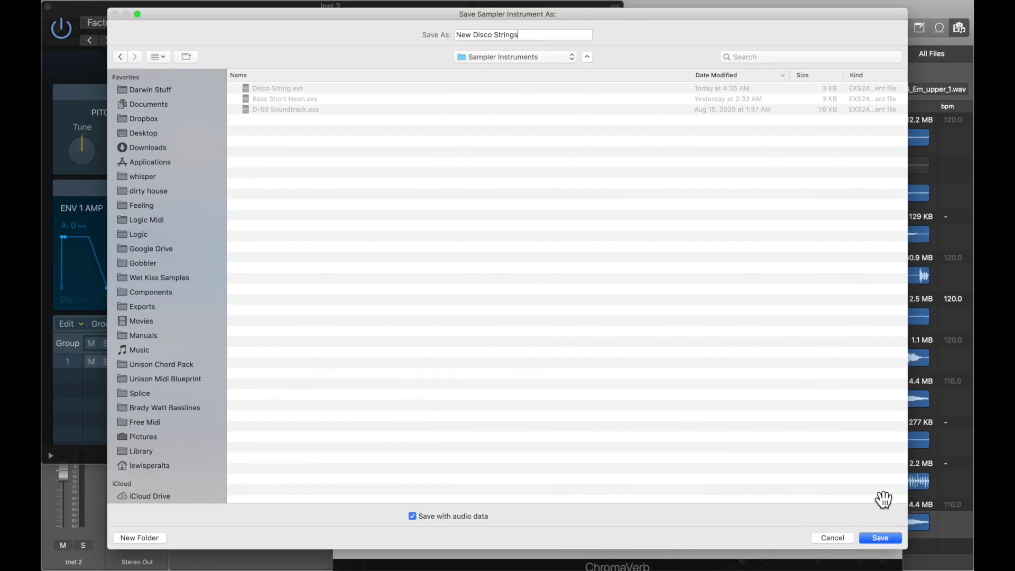
left_click(882, 538)
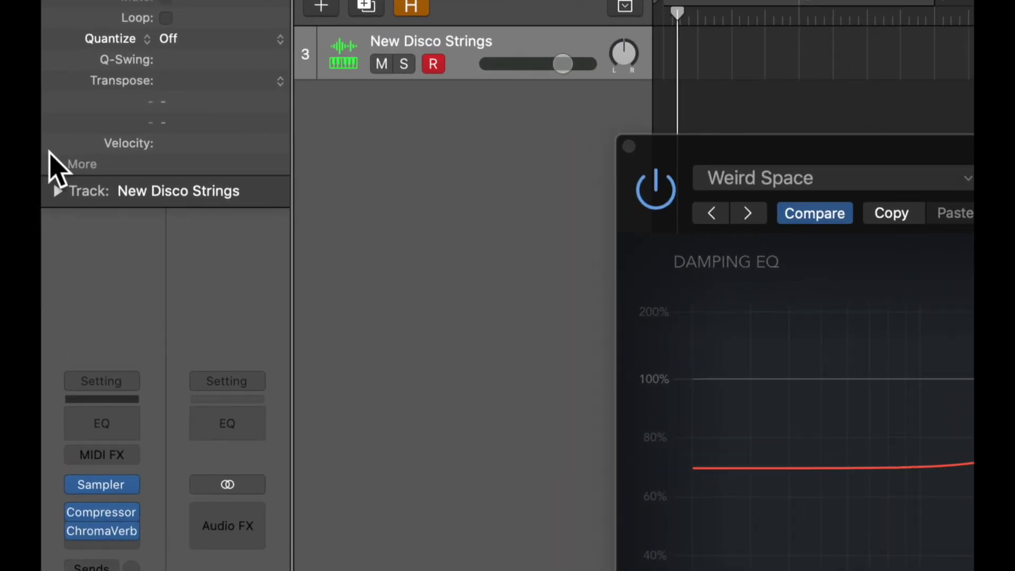
Save the New Disco Strings channel strip as a setting in the Instrument folder, starting its name with "New D"
left_click(112, 388)
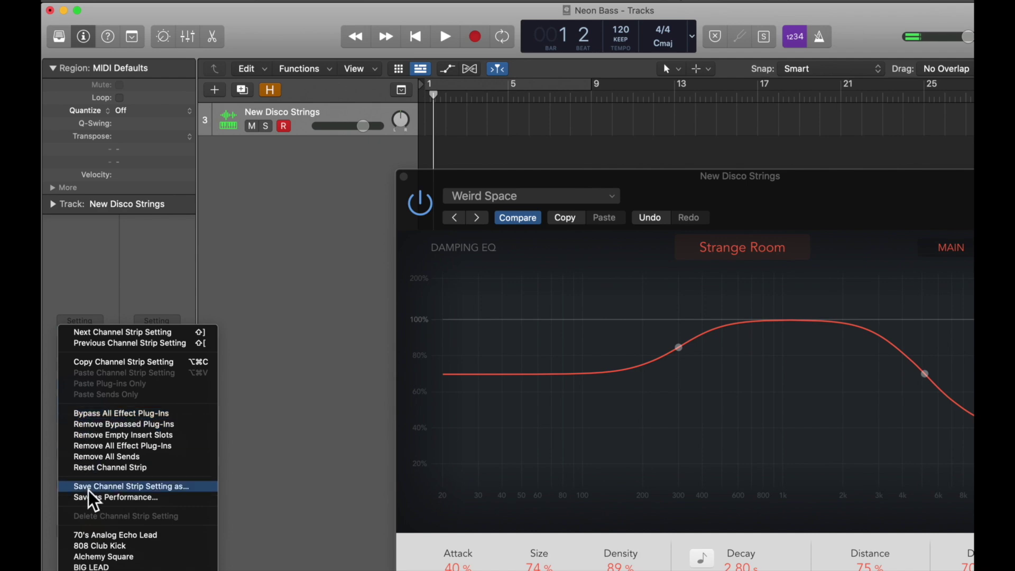
left_click(101, 486)
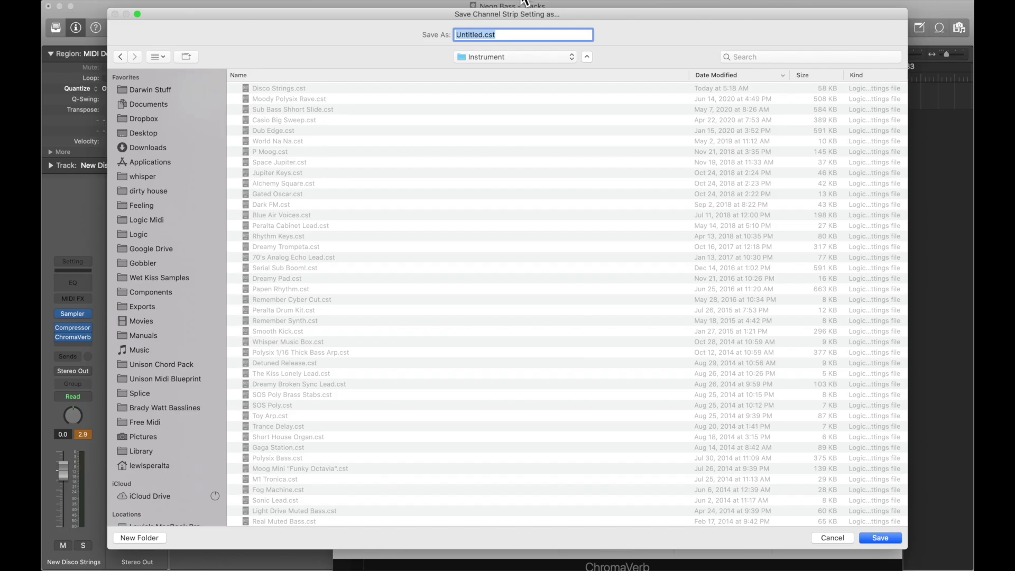
type("New D")
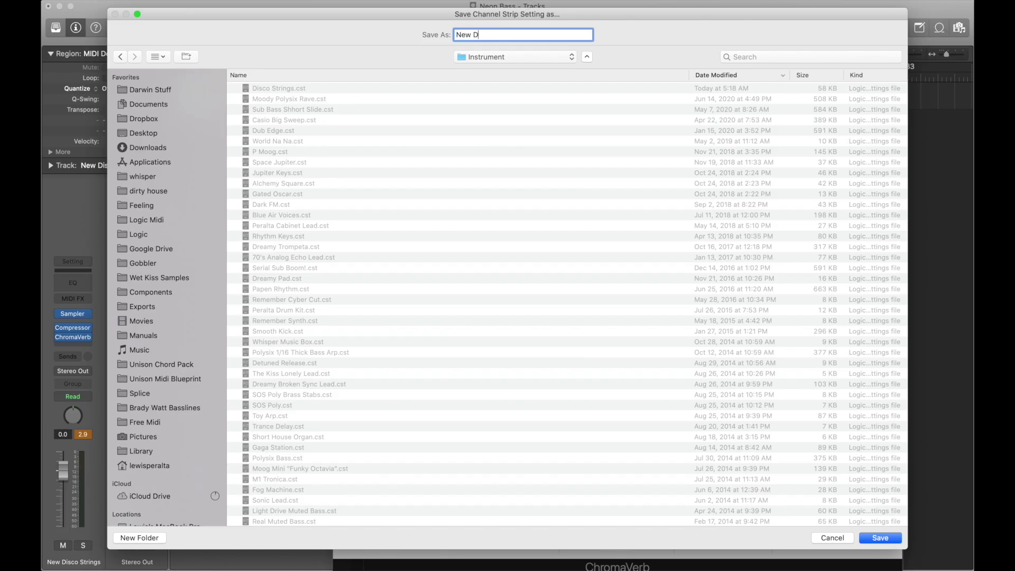
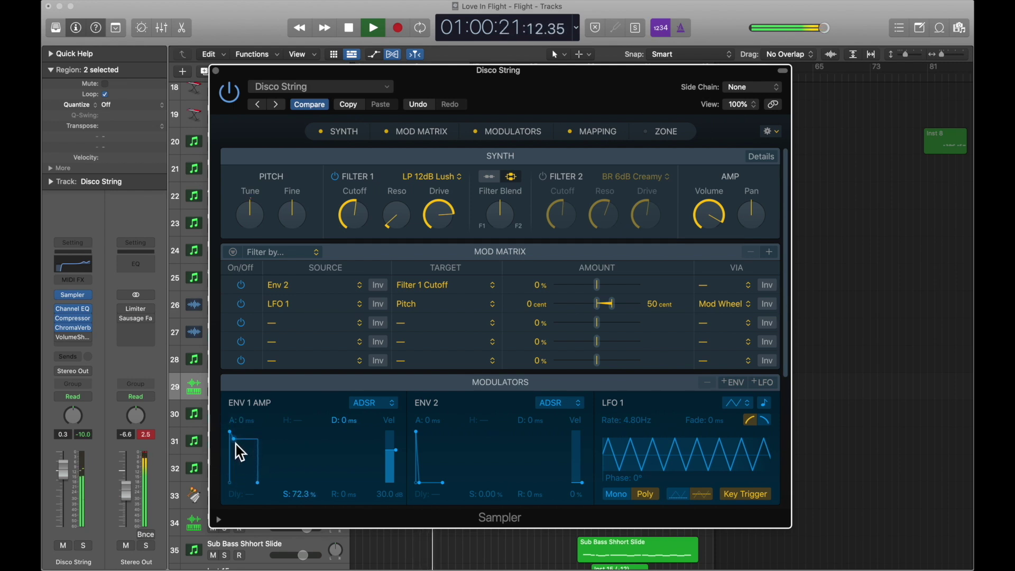
Inspect the Env 1 Amp envelope and Filter 1 cutoff in the Disco String Sampler, and hide its window
mouse_move(233, 435)
left_mouse_down()
mouse_move(260, 439)
mouse_move(231, 443)
left_mouse_up()
mouse_move(401, 205)
mouse_move(367, 227)
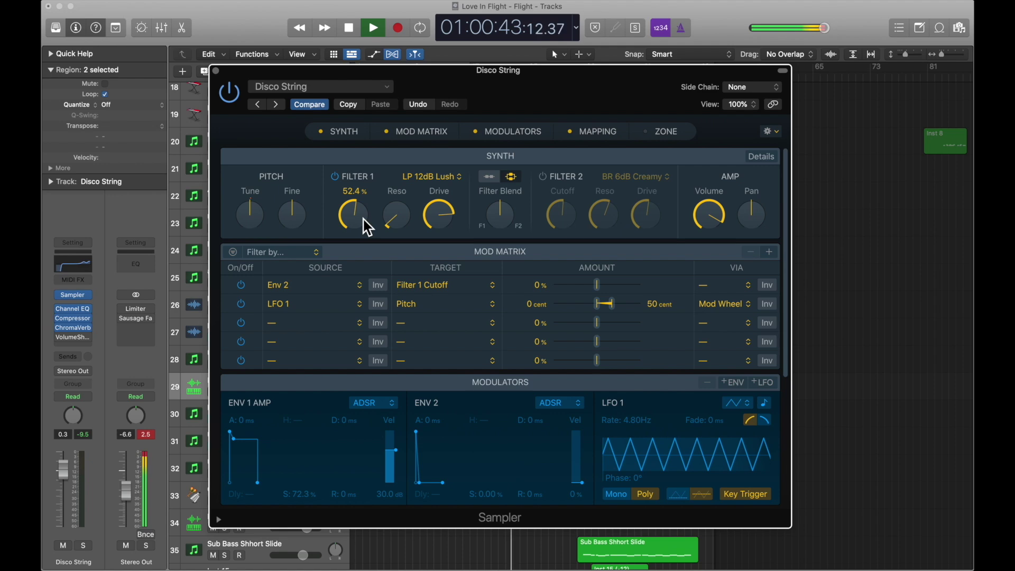
key("super+w")
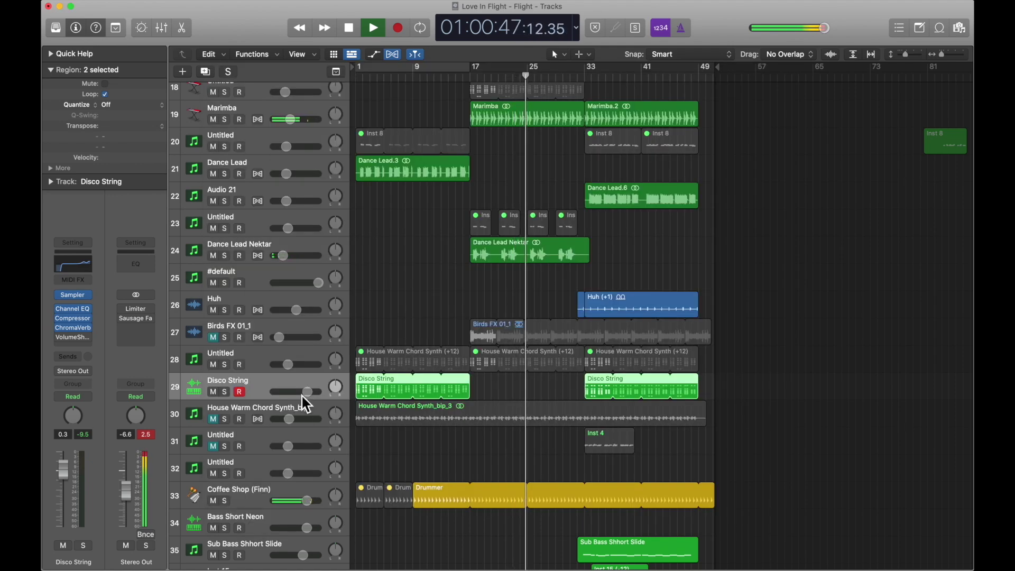
Open Compressor and ChromaVerb from the Disco String channel strip and reposition both plug-in windows
mouse_move(79, 320)
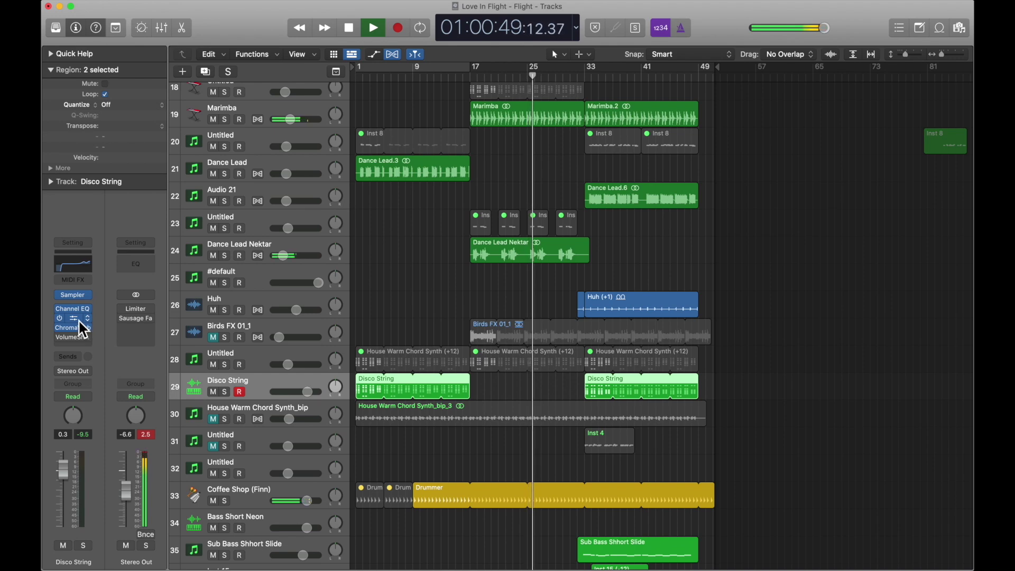
left_click(78, 319)
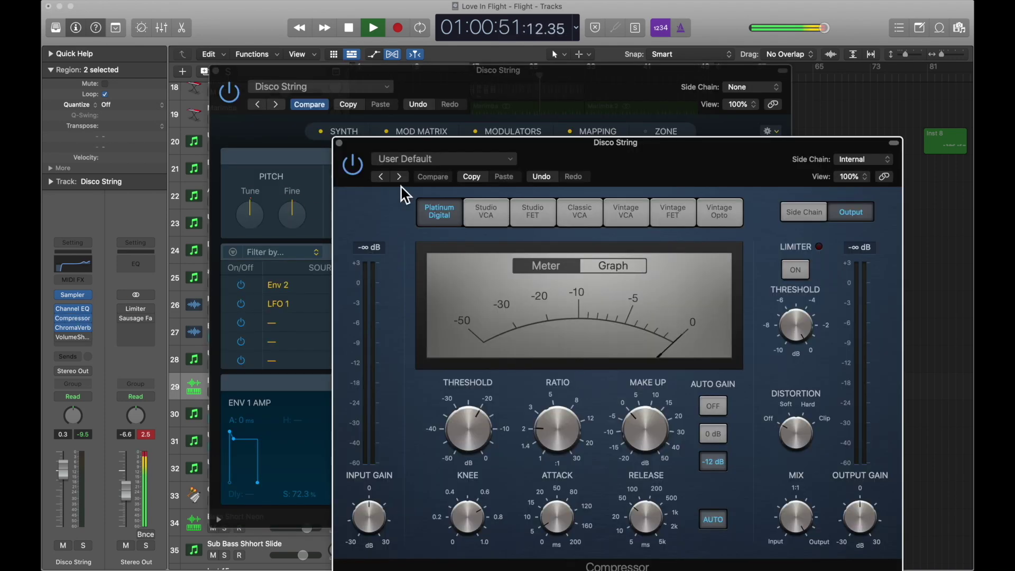
left_click_drag(537, 162, 559, 119)
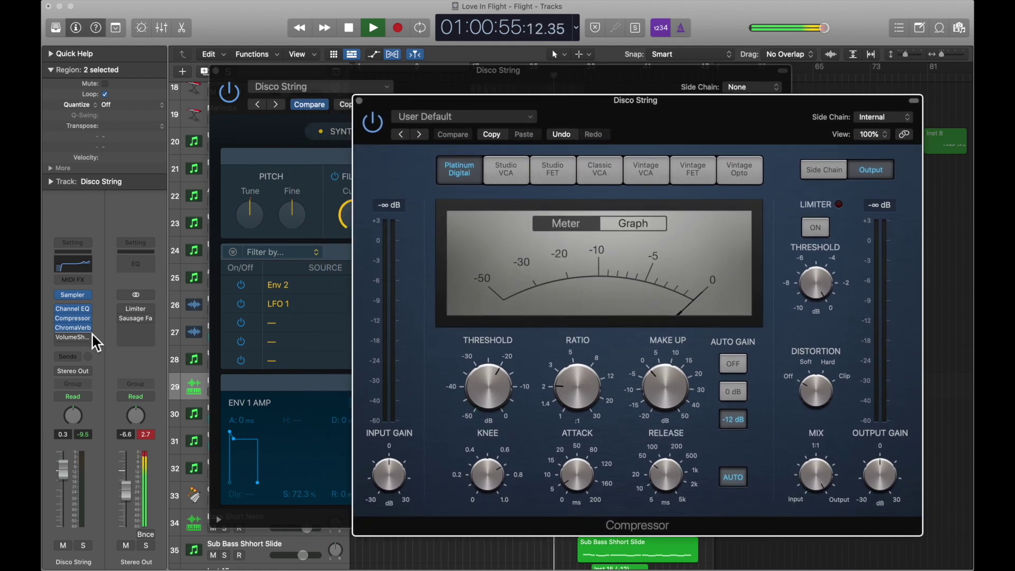
mouse_move(76, 328)
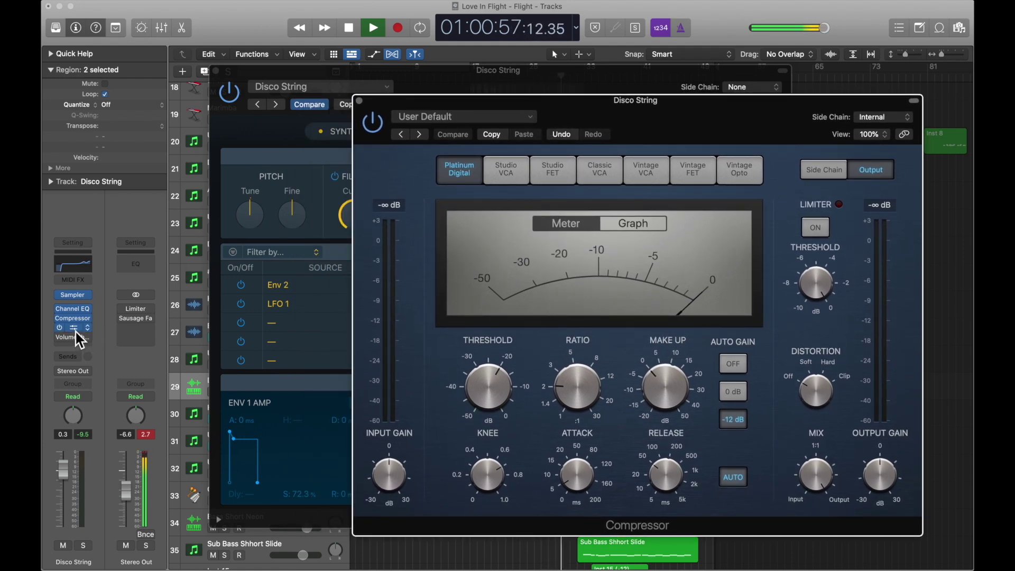
left_click(77, 334)
left_click_drag(608, 116, 511, 64)
left_click_drag(844, 157, 718, 62)
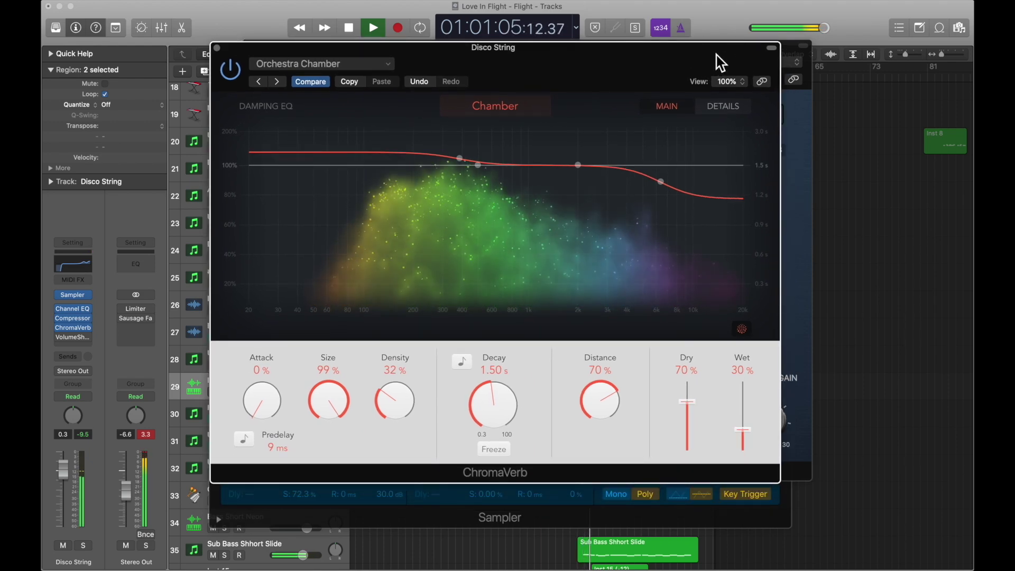
Shorten the ChromaVerb decay on the Disco String track to 0.77 s
left_click_drag(497, 402, 497, 410)
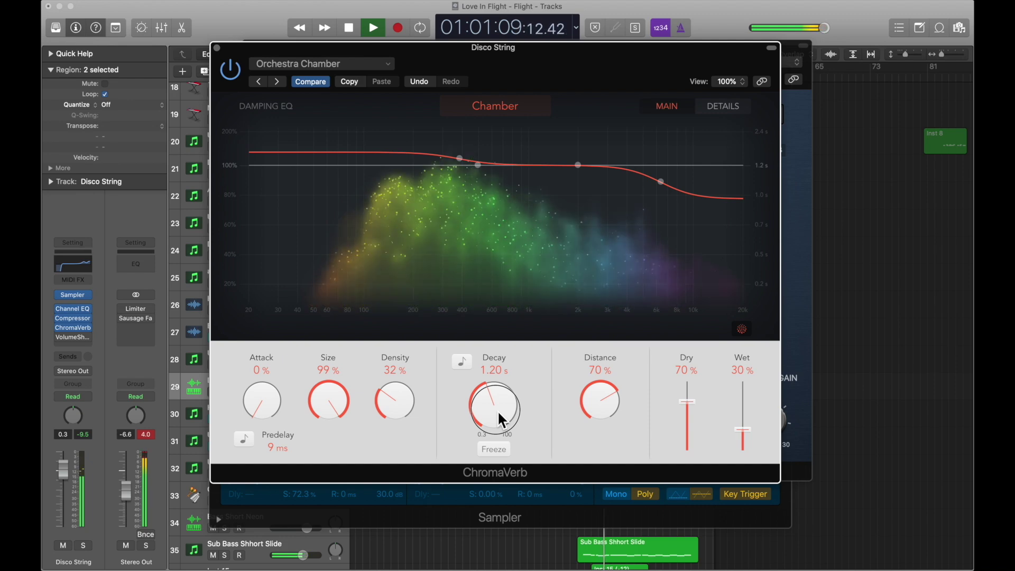
left_click_drag(496, 410, 497, 419)
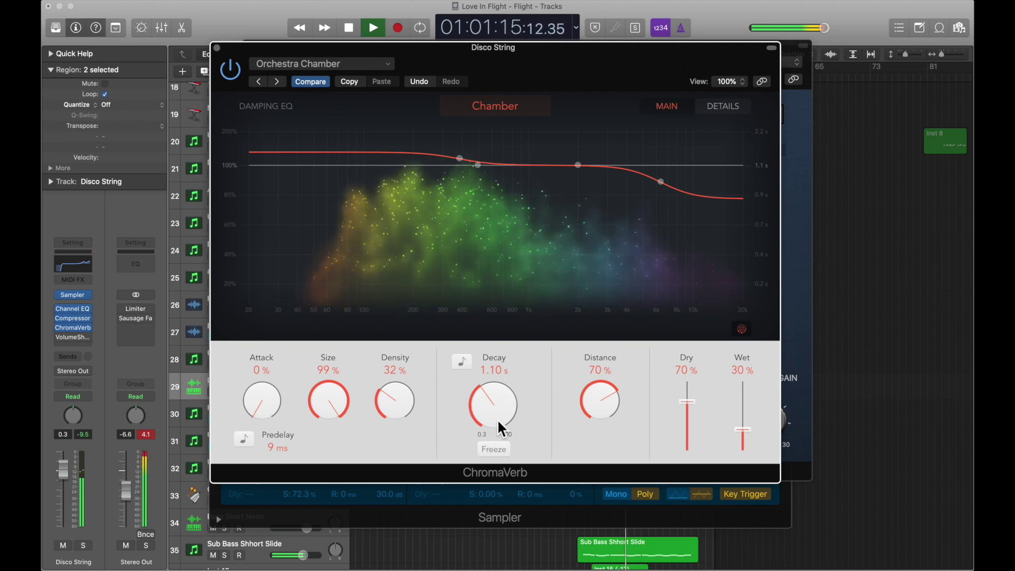
left_click_drag(497, 412, 496, 433)
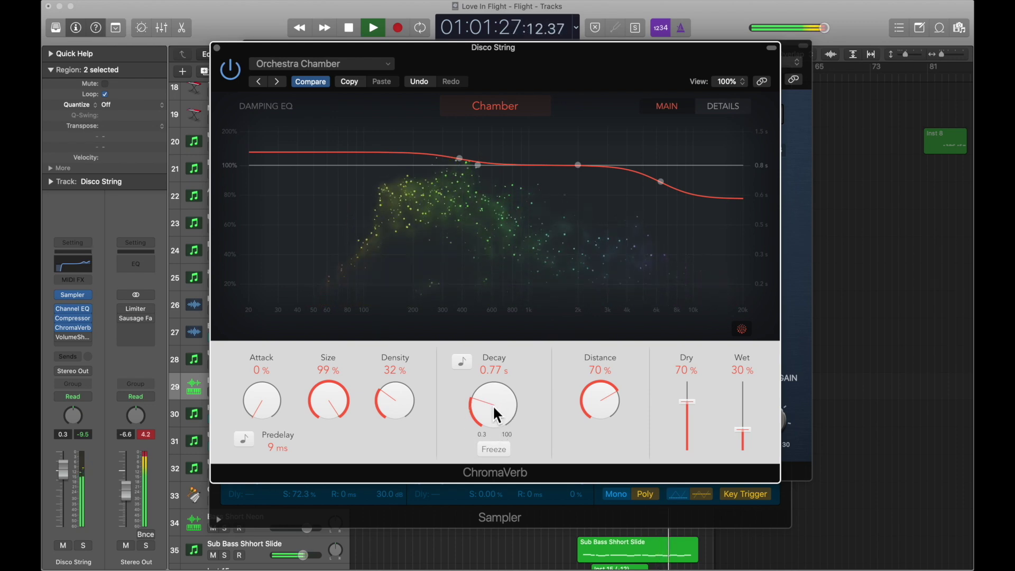
Adjust the Distortion amount on the Disco String Compressor and close the Compressor window
left_click(798, 268)
mouse_move(709, 345)
left_mouse_down()
mouse_move(705, 329)
mouse_move(703, 358)
left_mouse_up()
left_click(249, 46)
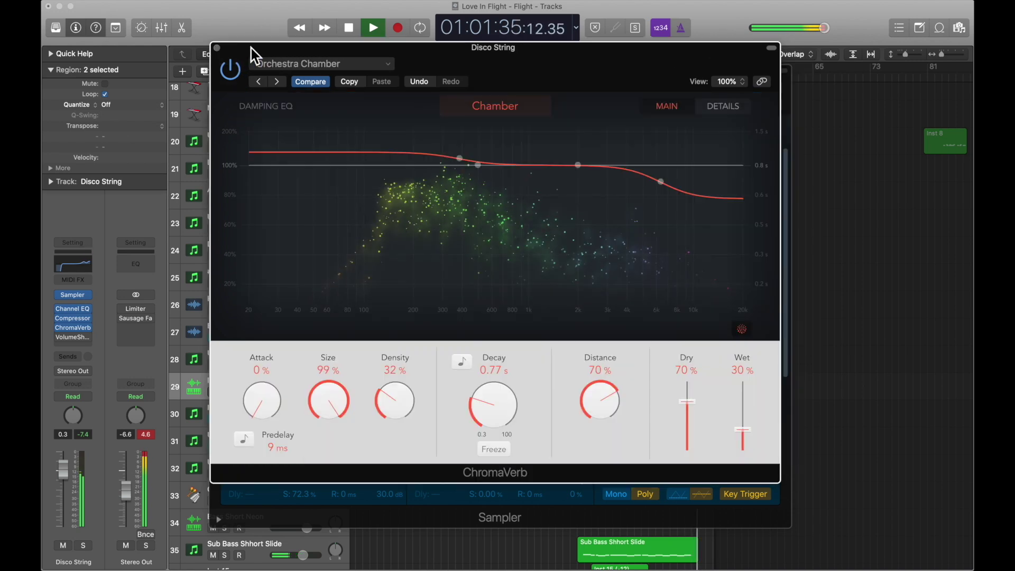